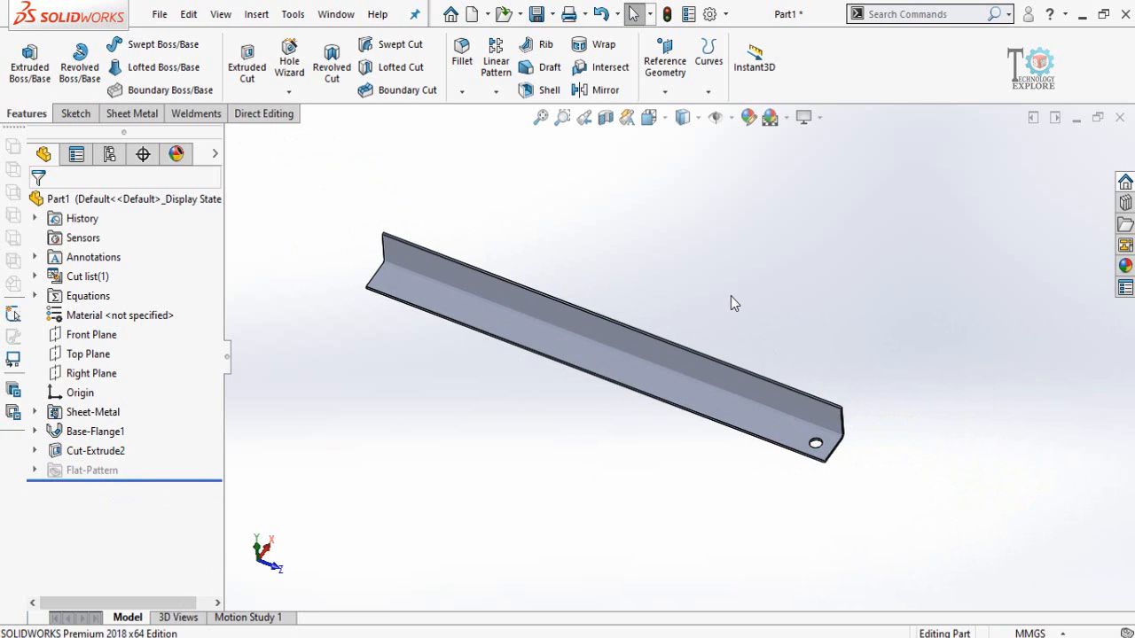
Examine the L-shaped sheet-metal part and the single hole near the end of its flange.
scroll(730, 296, down, 2)
scroll(754, 440, up, 3)
middle_drag(755, 441, 760, 534)
scroll(768, 494, down, 4)
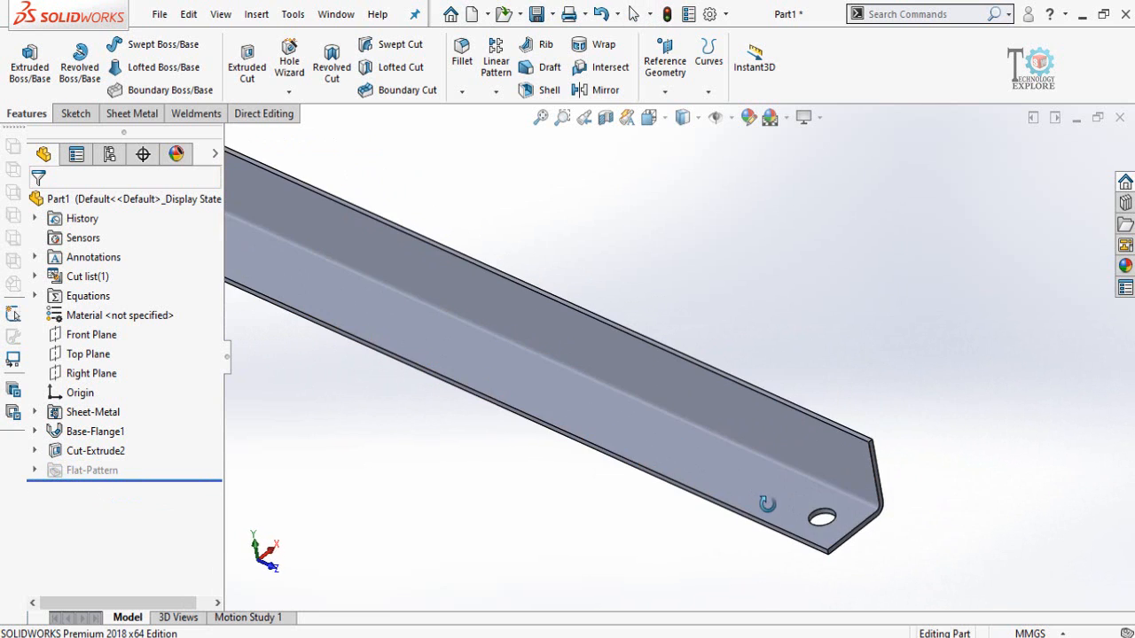
scroll(890, 595, down, 1)
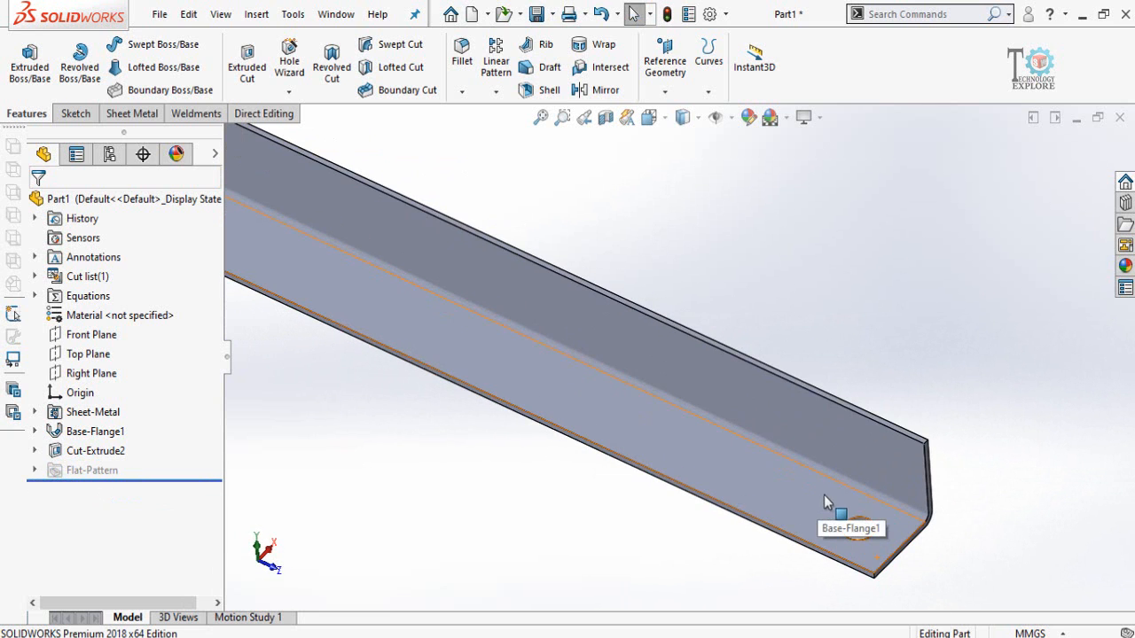
scroll(847, 534, up, 3)
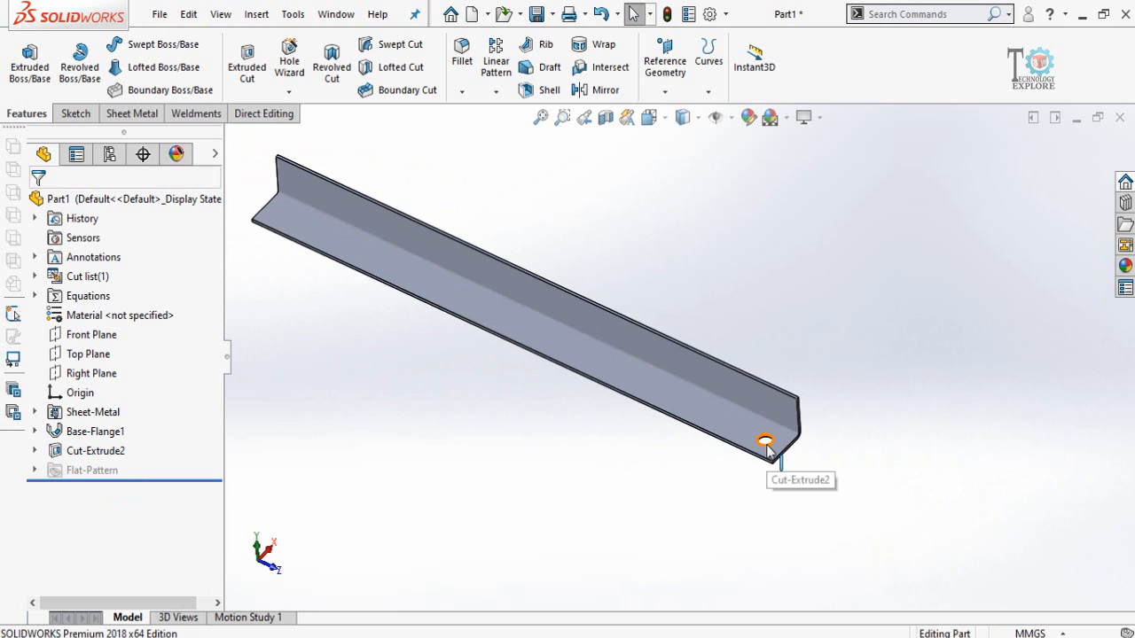
scroll(763, 441, down, 2)
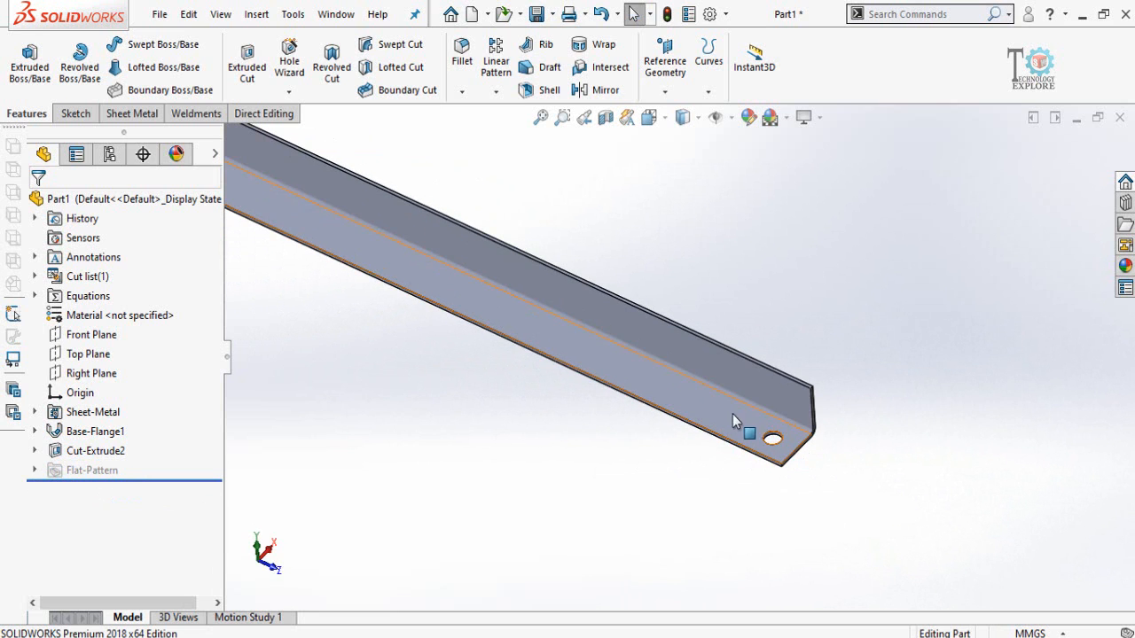
scroll(709, 410, up, 2)
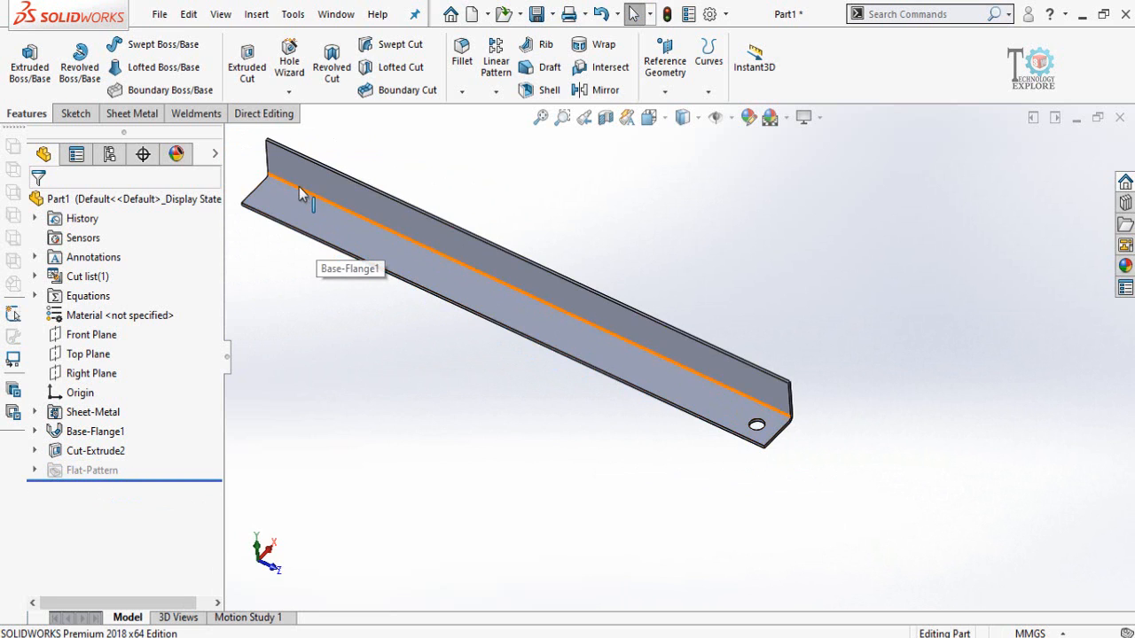
scroll(496, 328, down, 3)
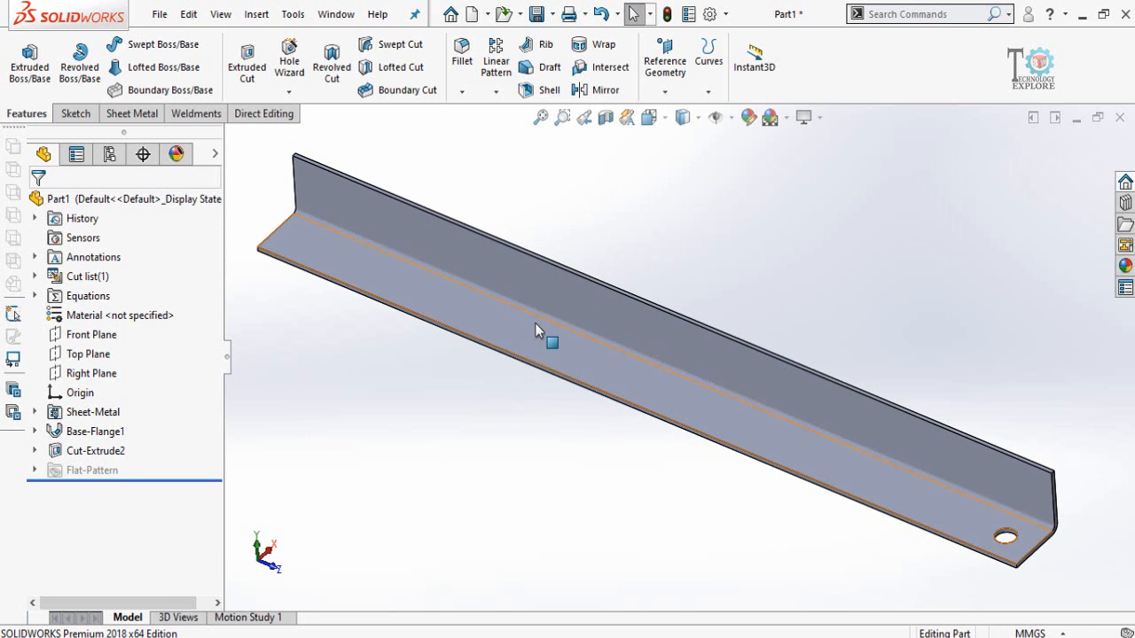
scroll(535, 325, up, 2)
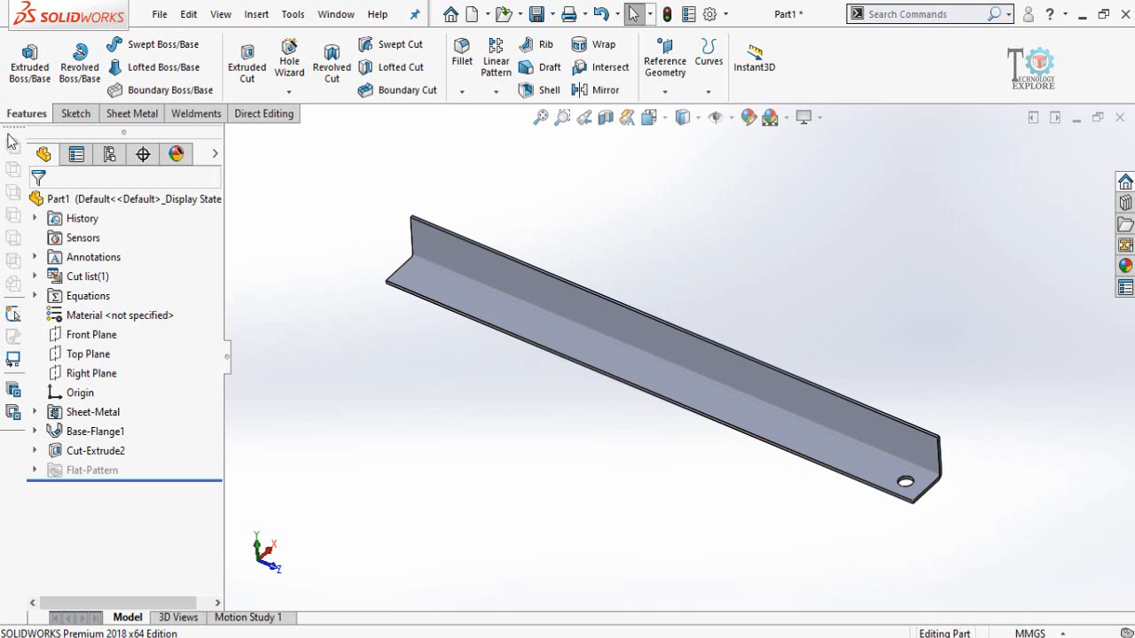
Start a linear pattern of the Cut-Extrude2 hole, using the upright flange's long upper edge as Direction 1.
click(502, 56)
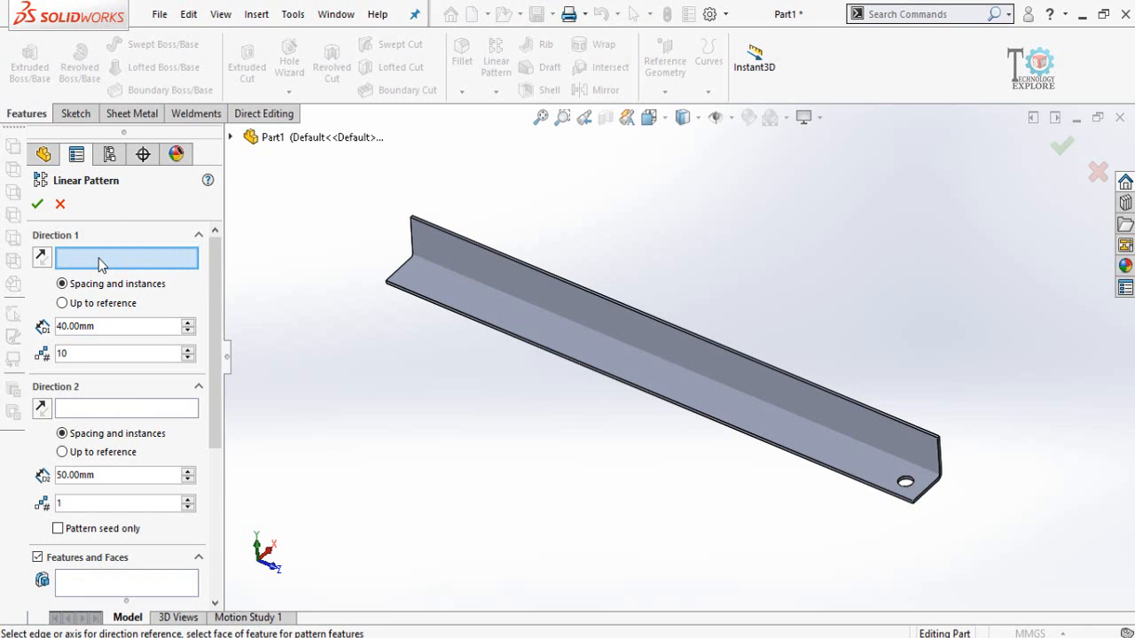
click(697, 337)
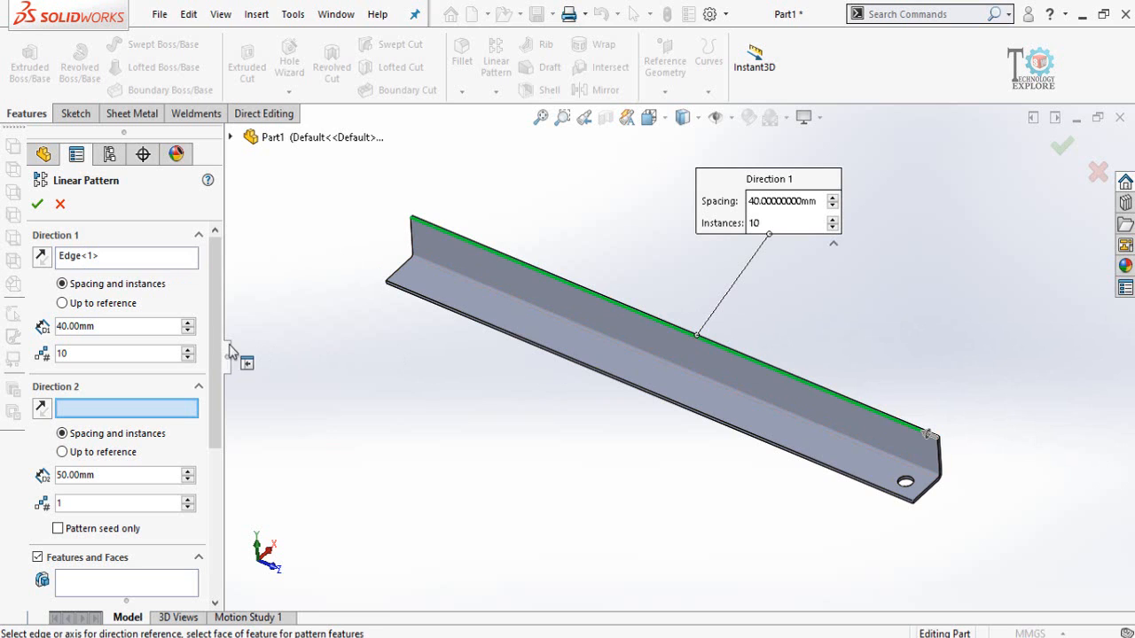
drag(213, 344, 220, 429)
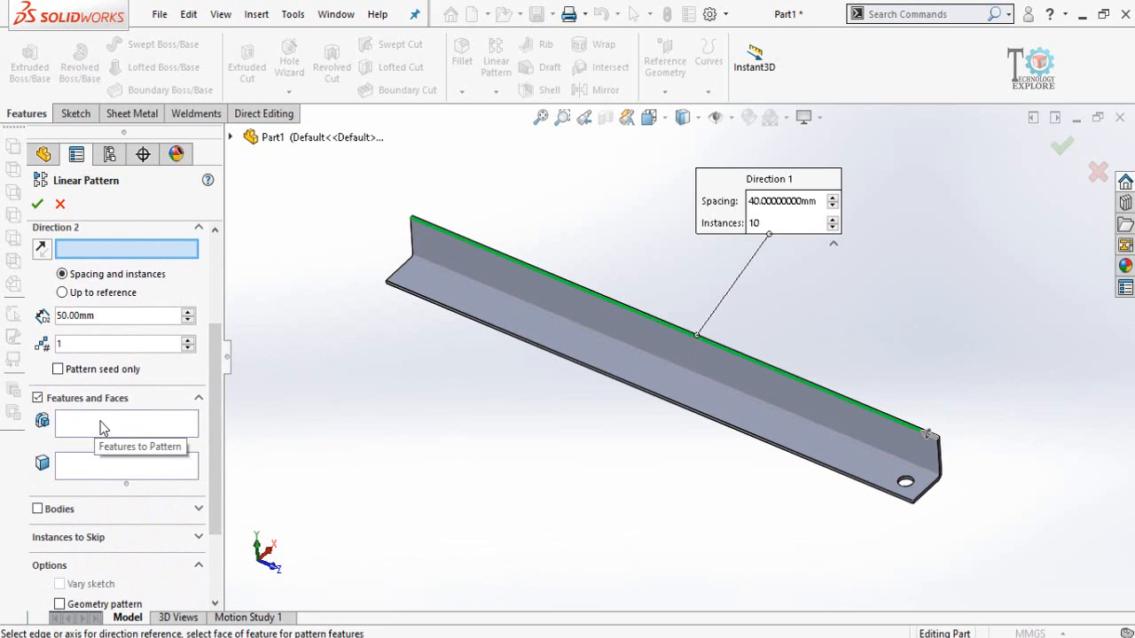
click(101, 428)
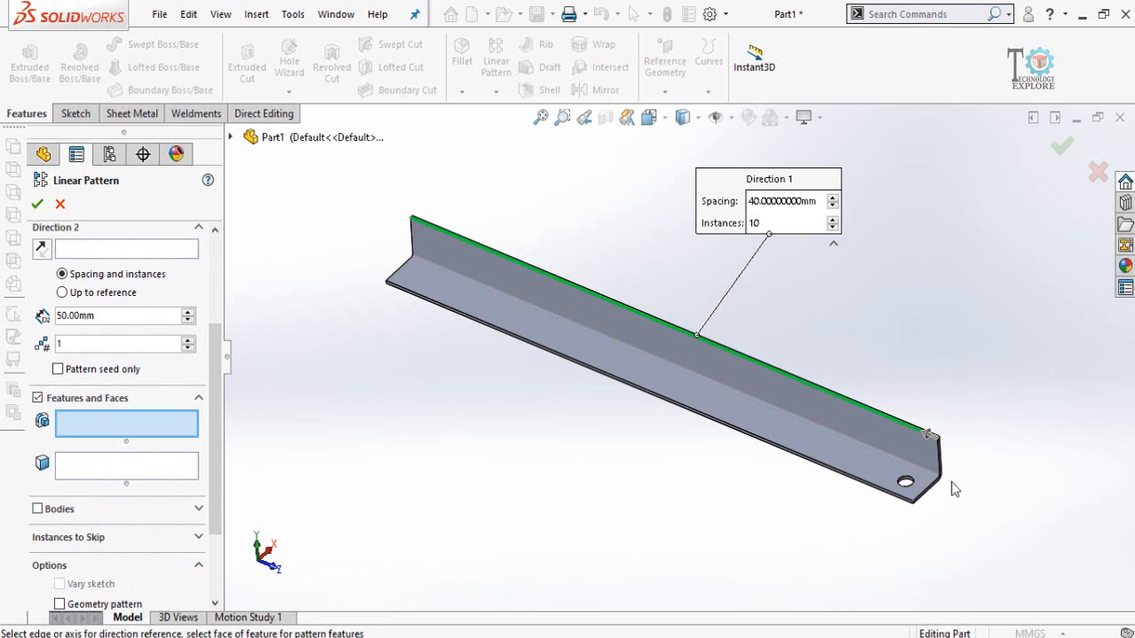
scroll(890, 467, down, 4)
scroll(809, 454, down, 1)
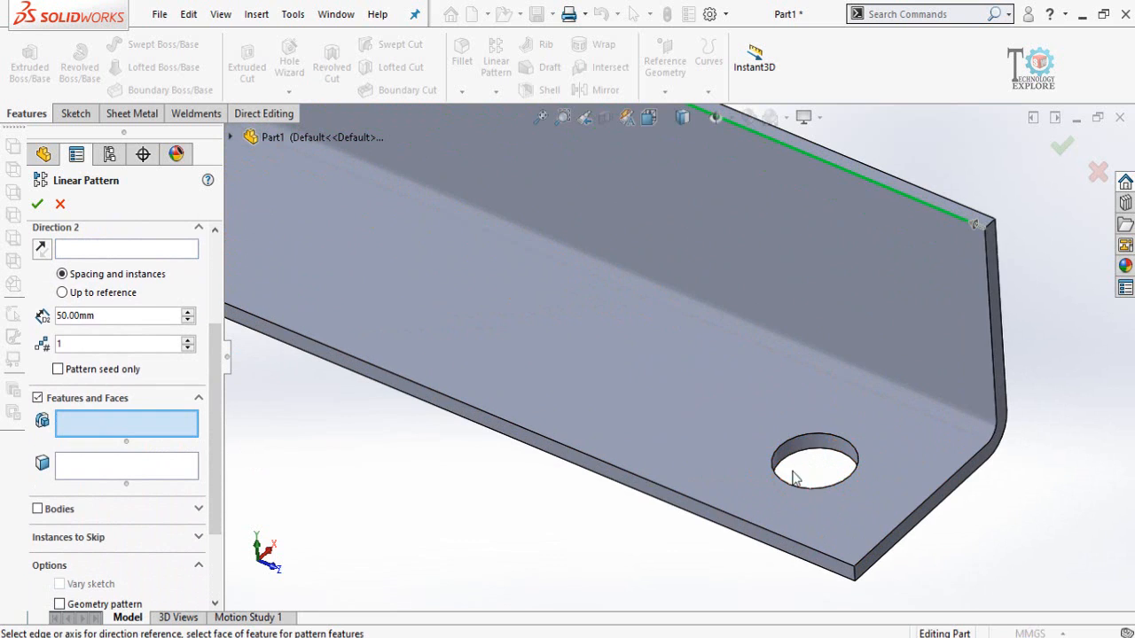
click(817, 451)
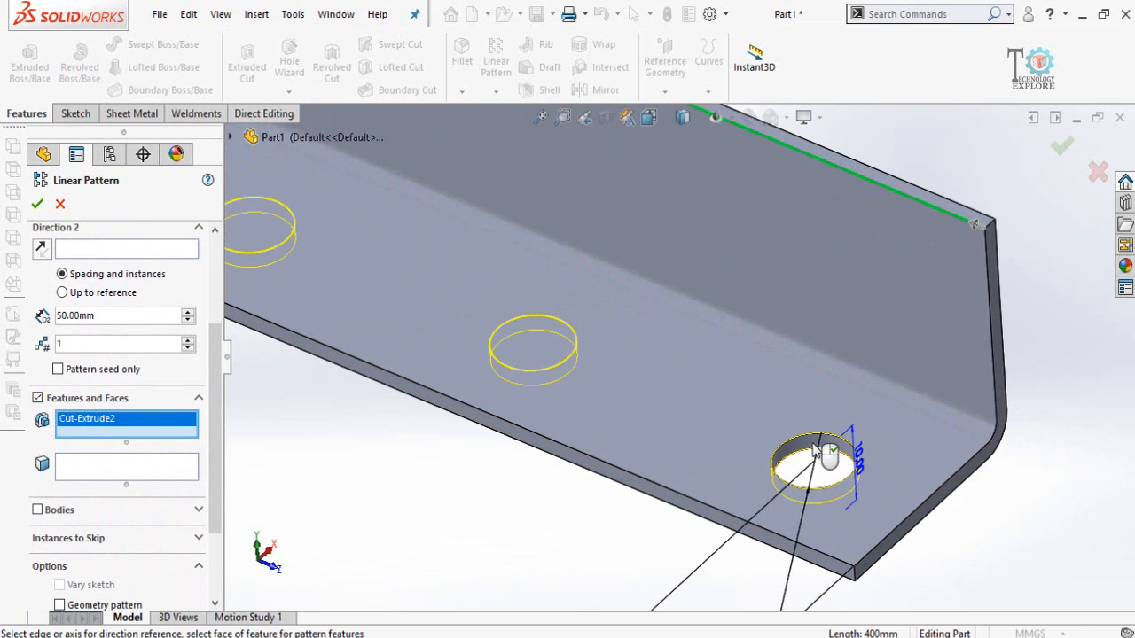
Set the number of instances in Direction 1 of the hole pattern to 5.
scroll(798, 447, up, 3)
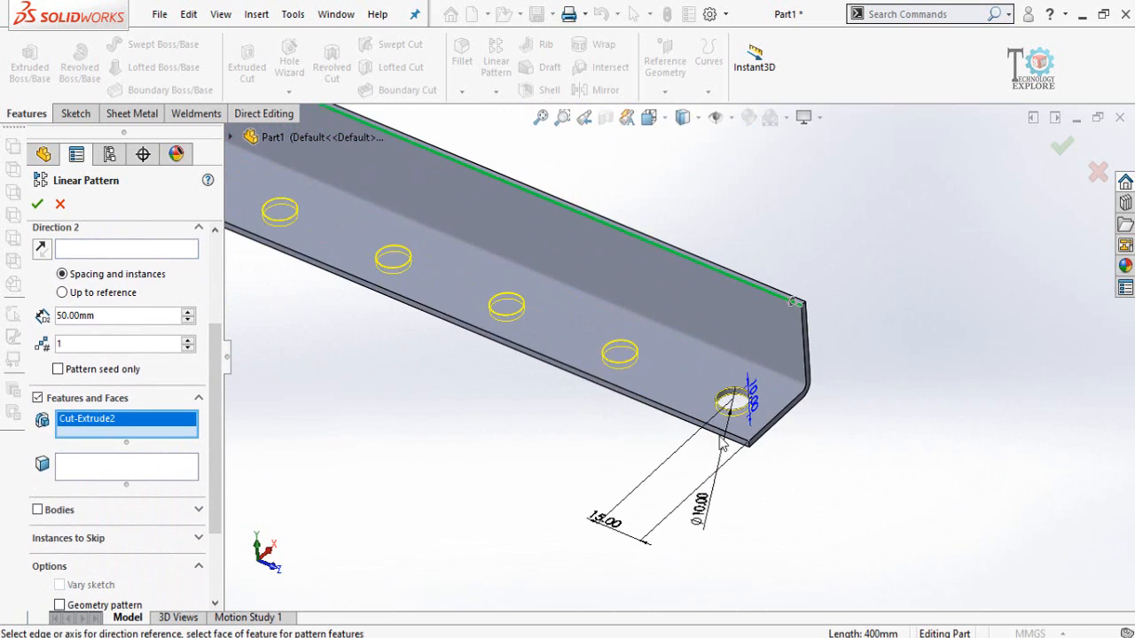
scroll(701, 399, down, 2)
scroll(732, 418, up, 4)
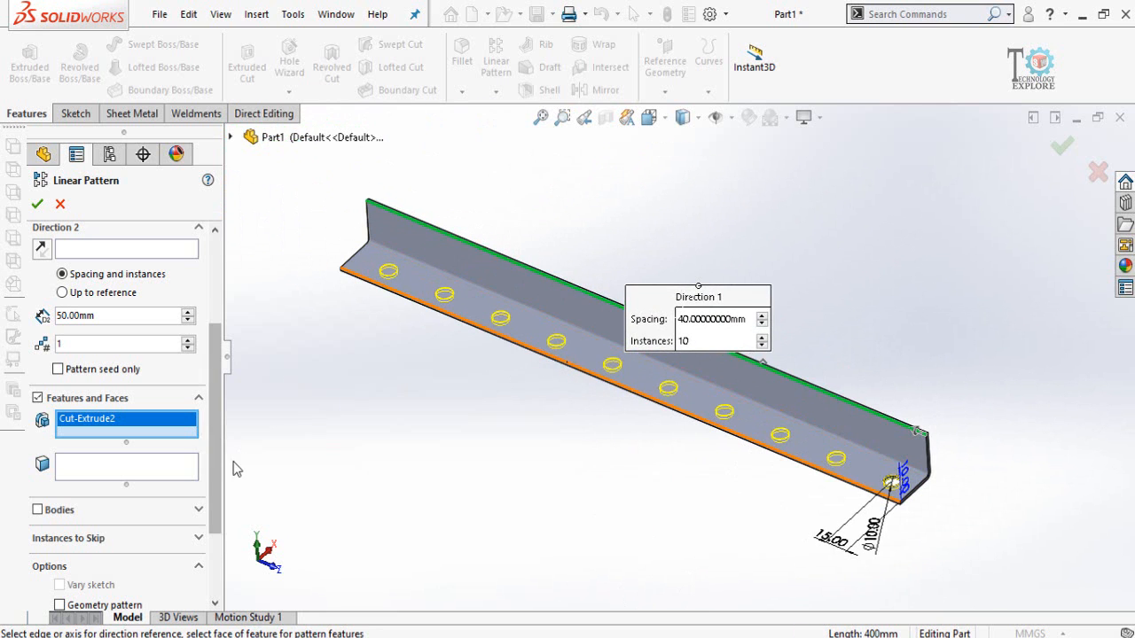
scroll(100, 353, up, 3)
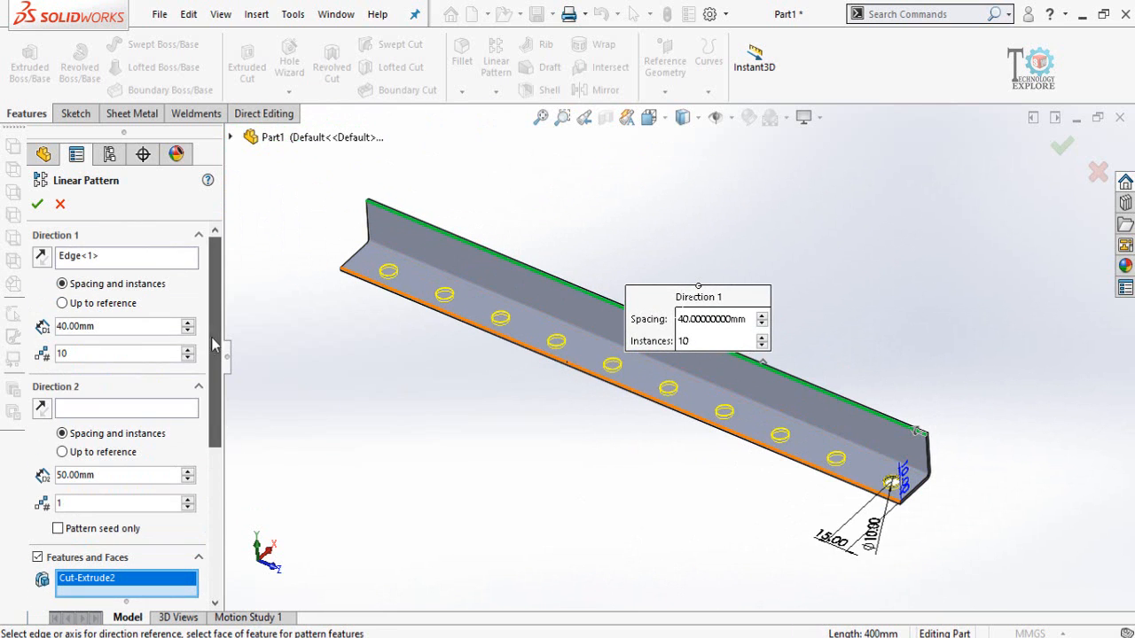
double_click(79, 353)
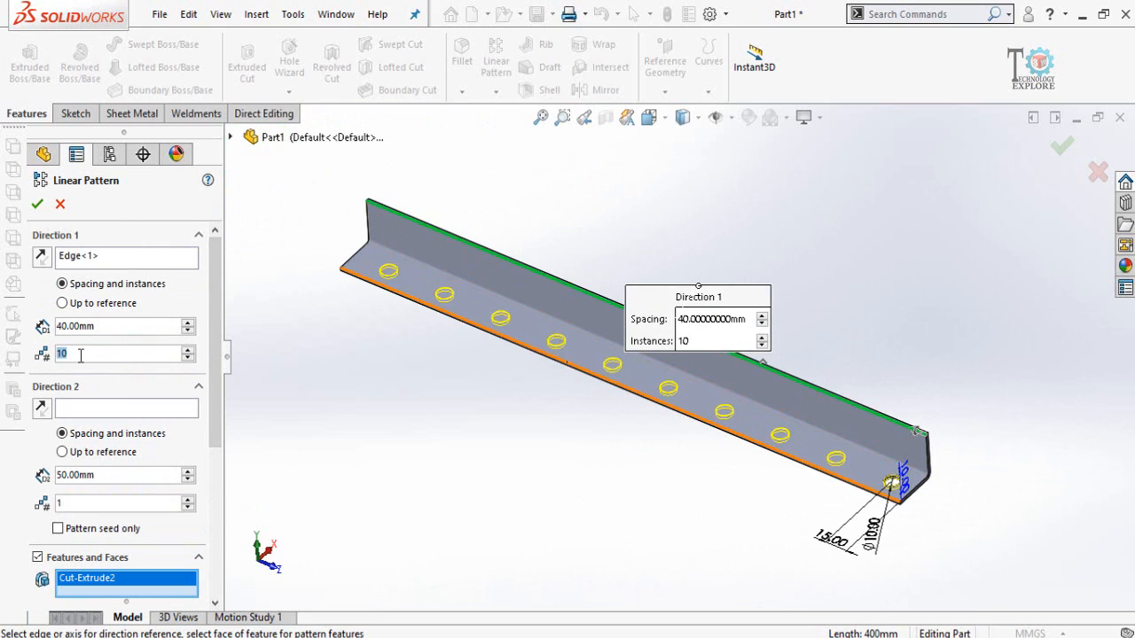
text(5)
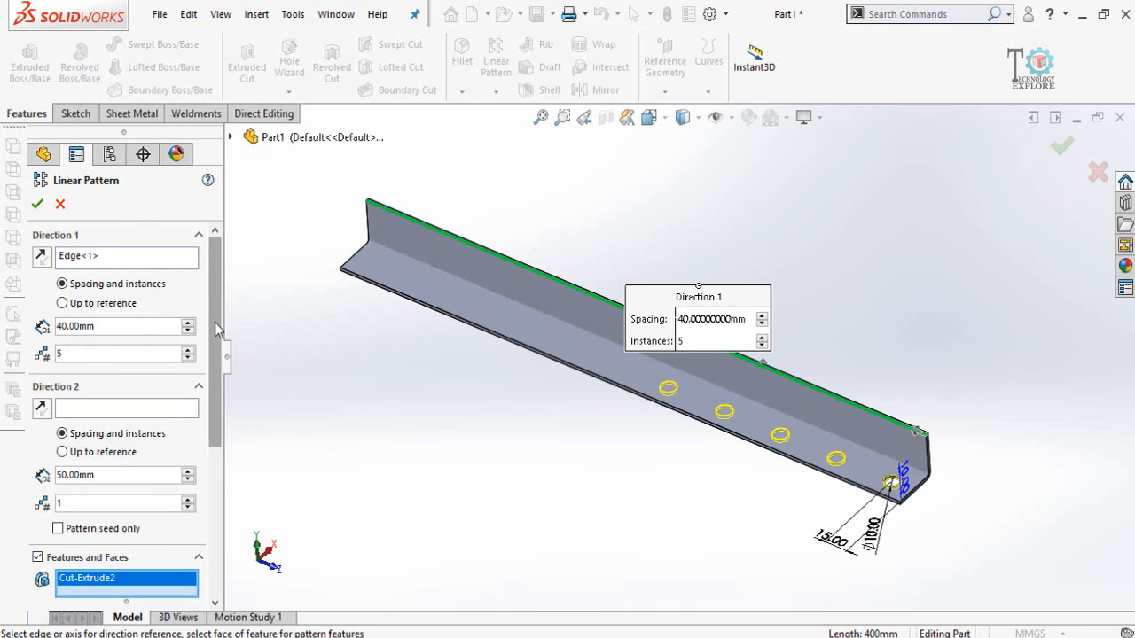
Enable Instances to Vary for the linear pattern and move the Direction 1 callout clear of the hole previews.
drag(221, 329, 223, 409)
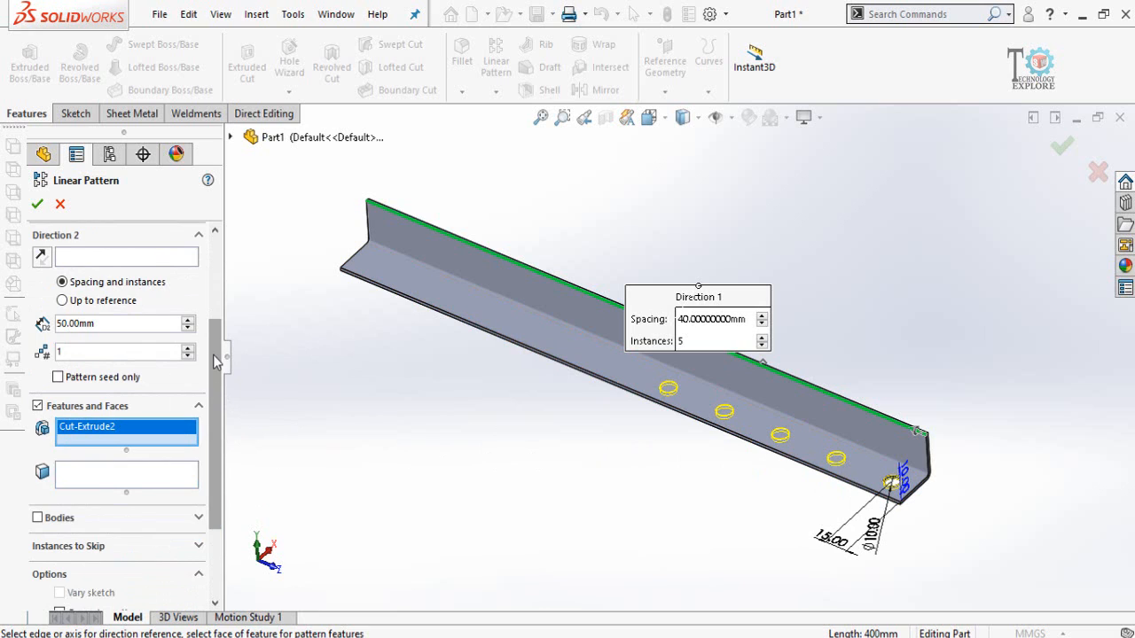
scroll(213, 355, down, 3)
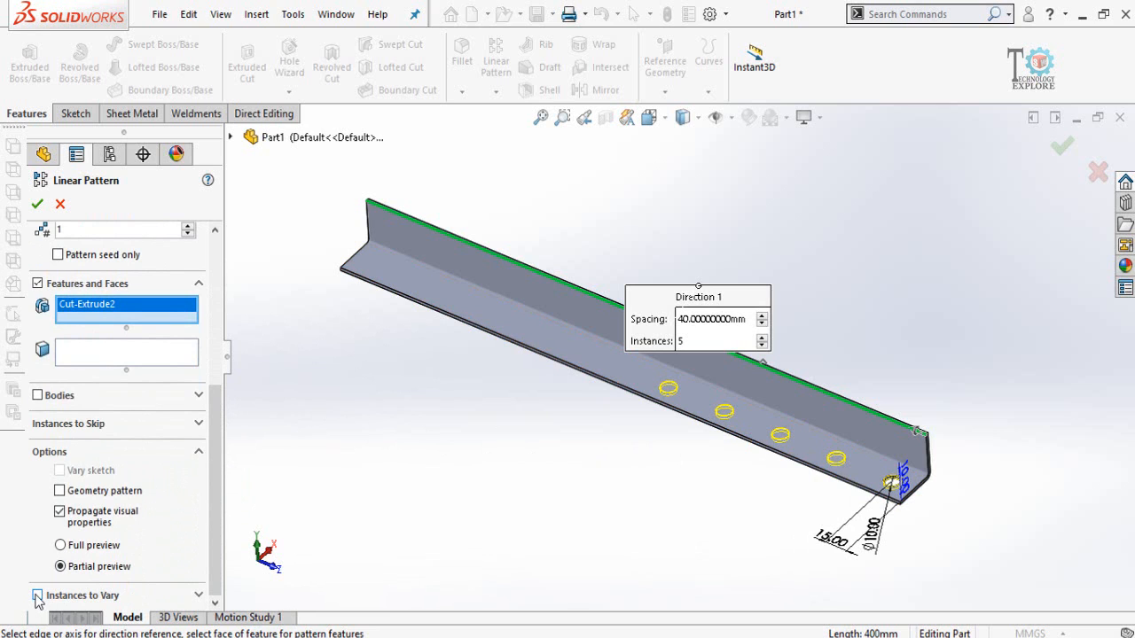
click(38, 596)
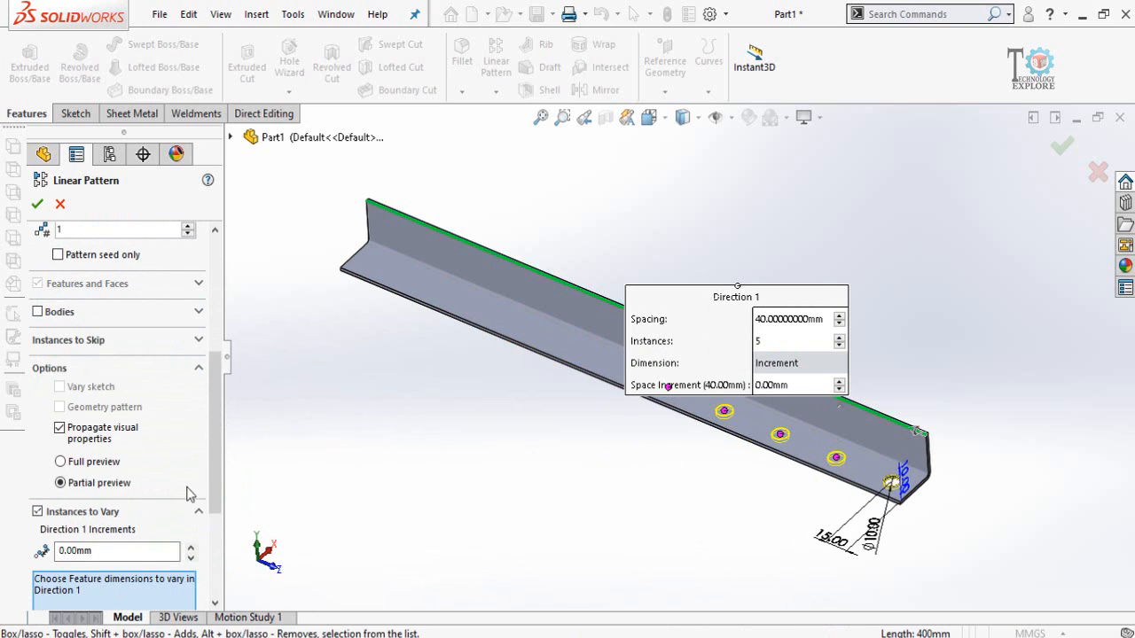
drag(219, 458, 221, 521)
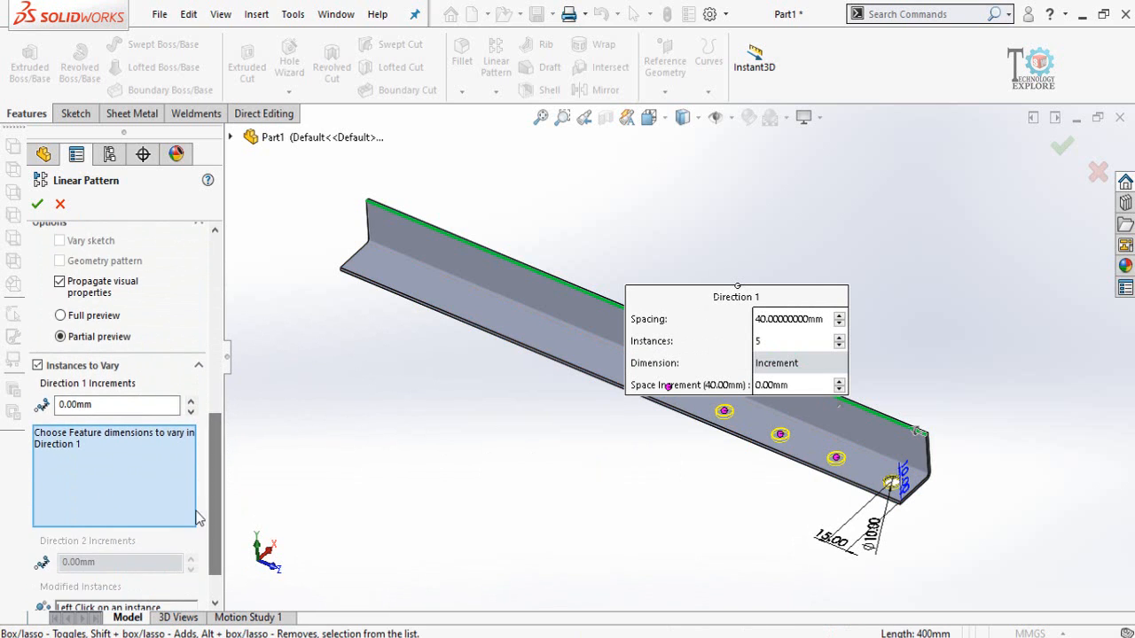
drag(627, 253, 537, 161)
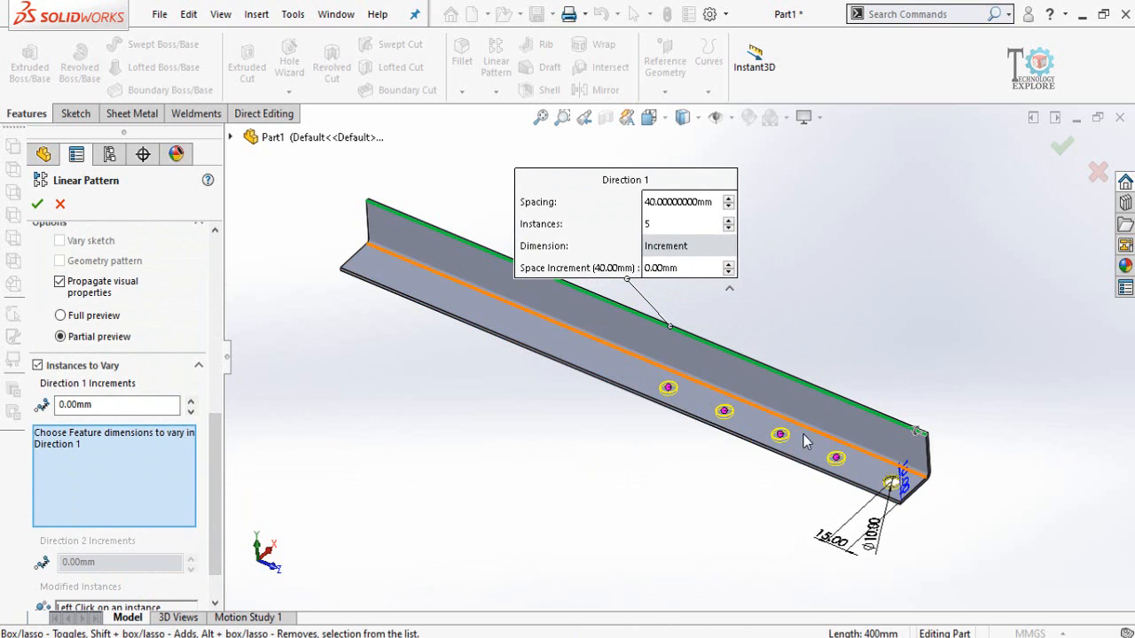
Skip the pattern instance nearest the original hole, and unskip it again.
scroll(805, 443, down, 1)
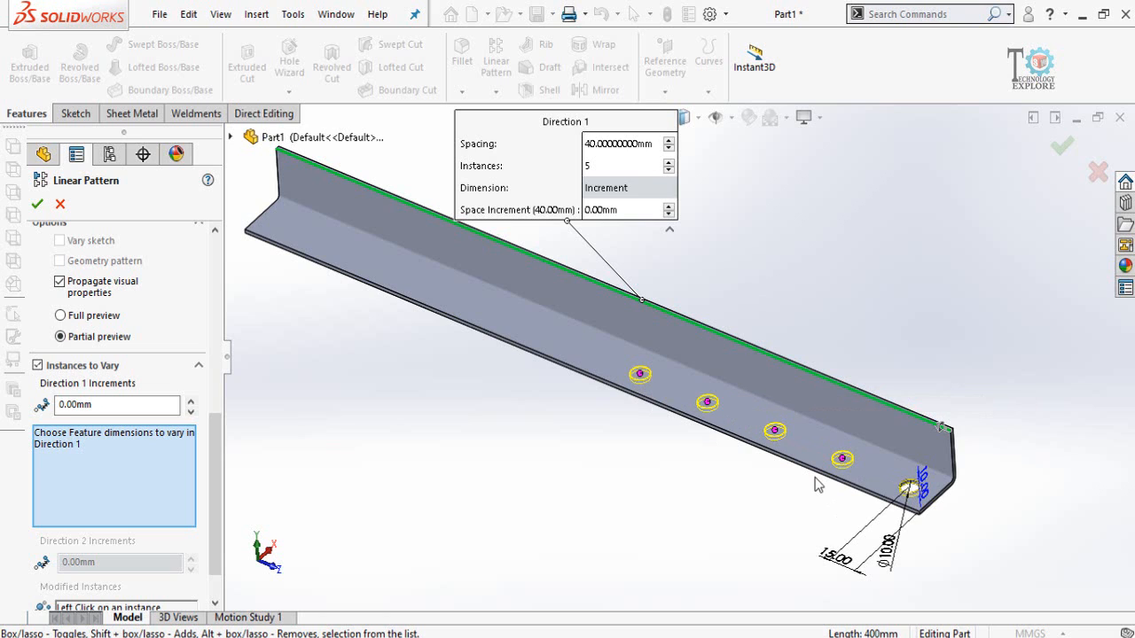
right_click(841, 460)
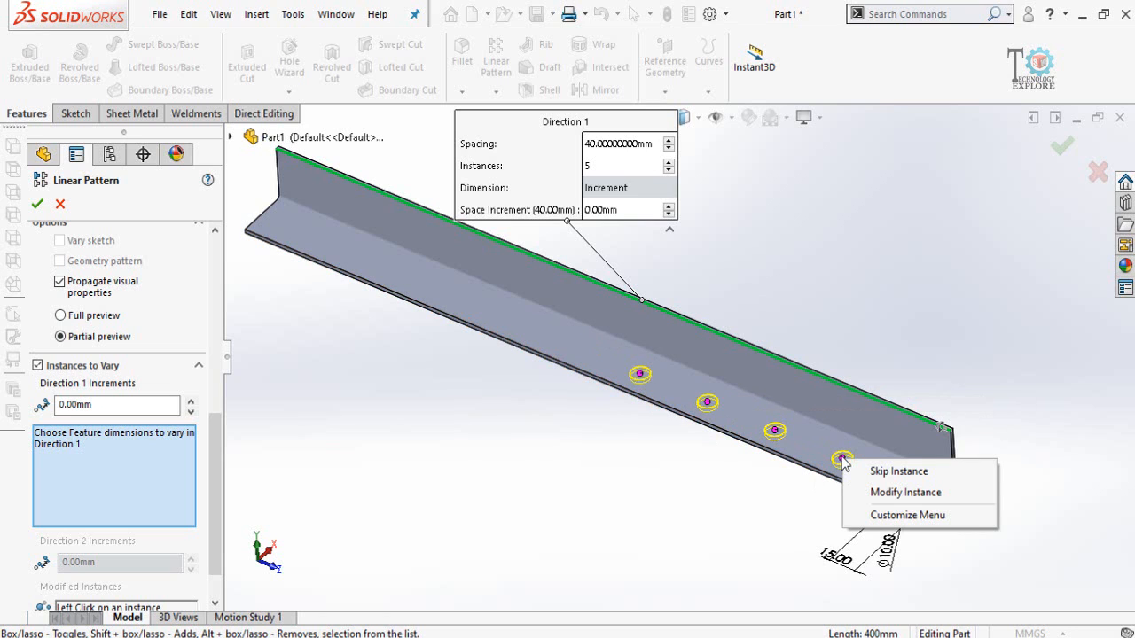
click(777, 494)
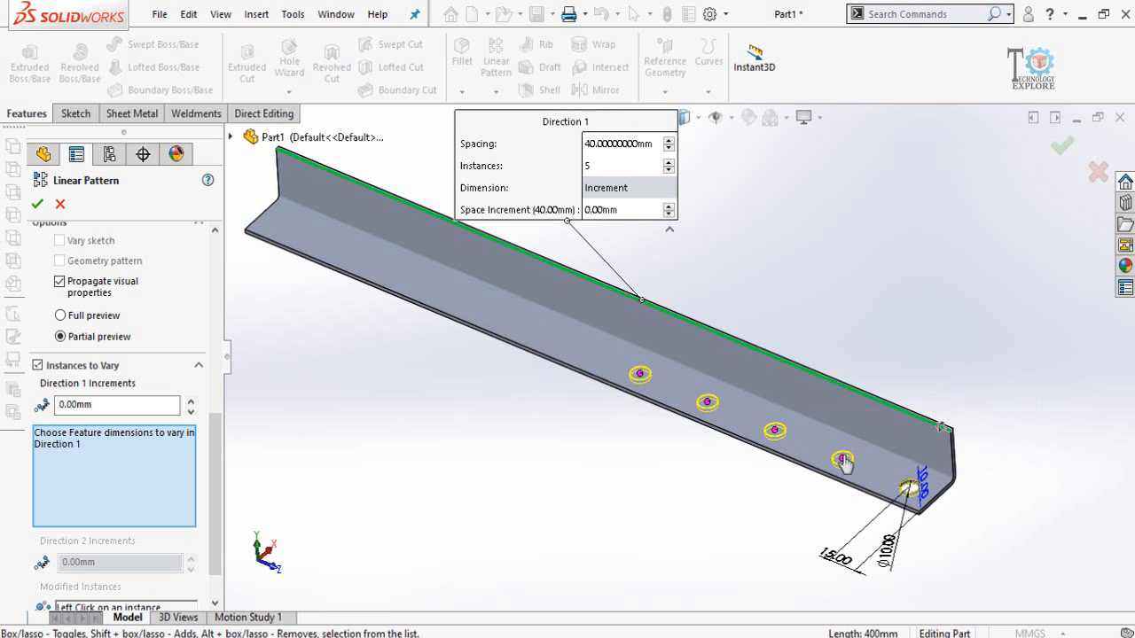
right_click(841, 460)
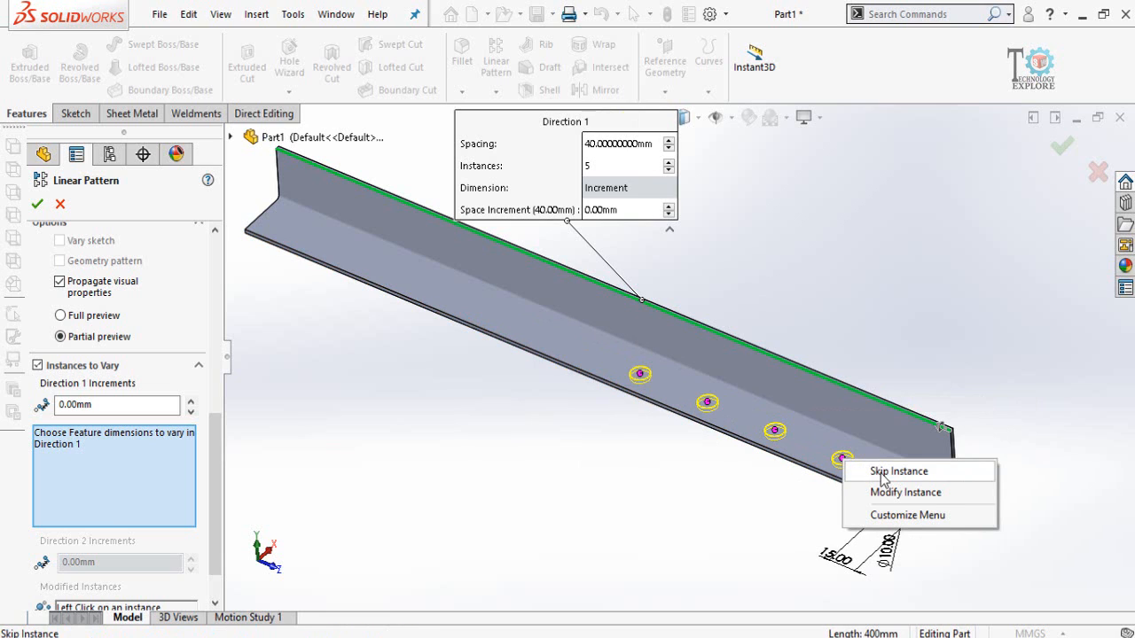
click(898, 472)
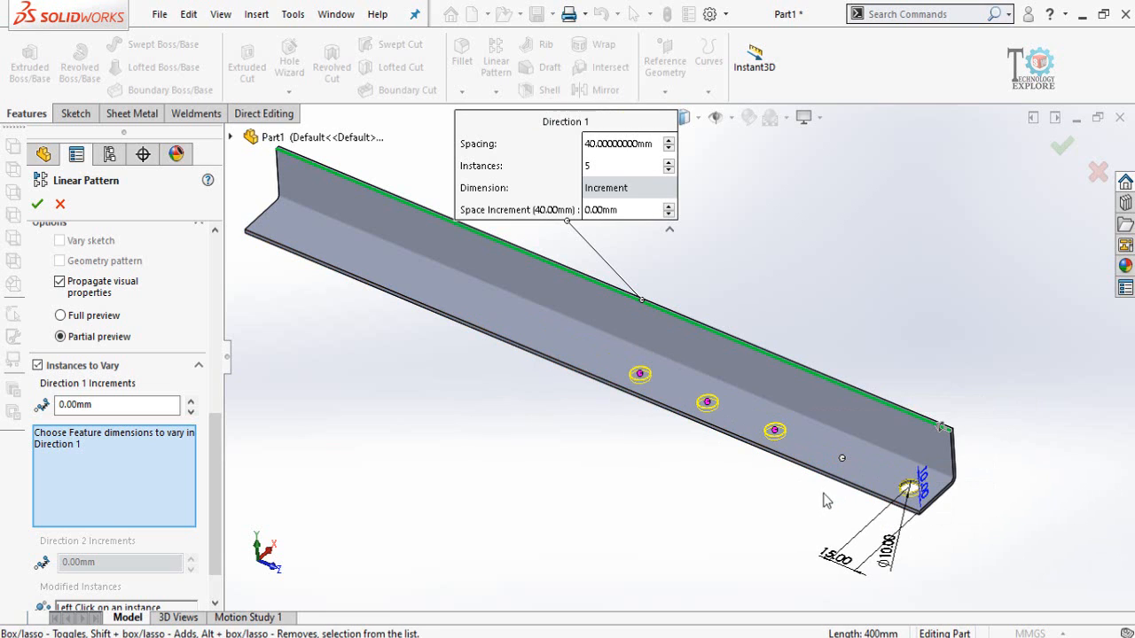
right_click(843, 460)
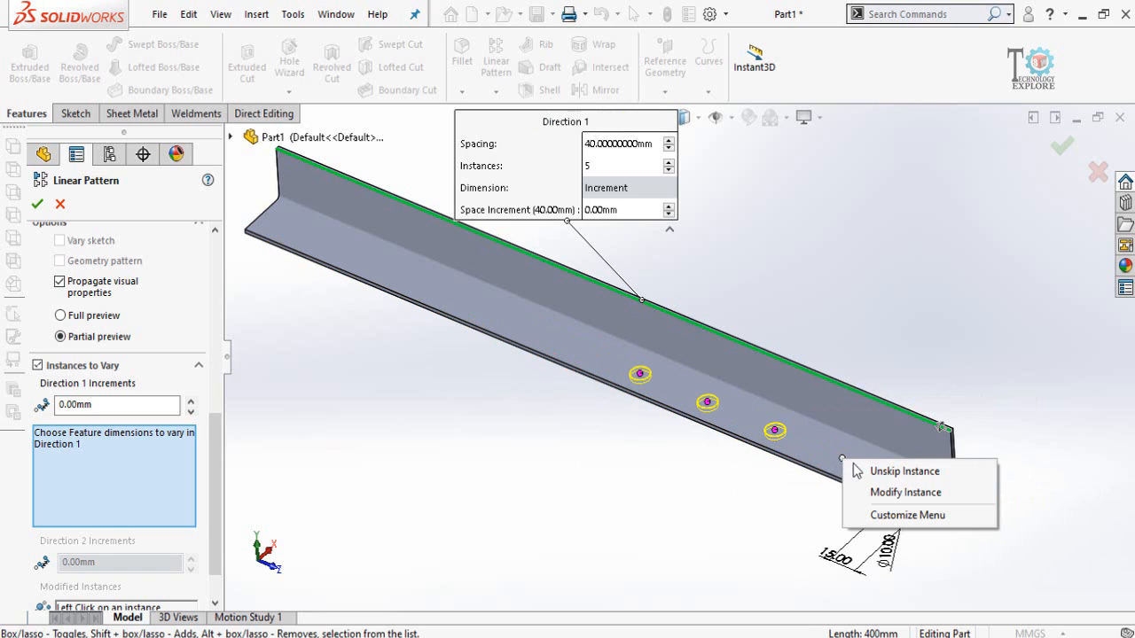
click(873, 471)
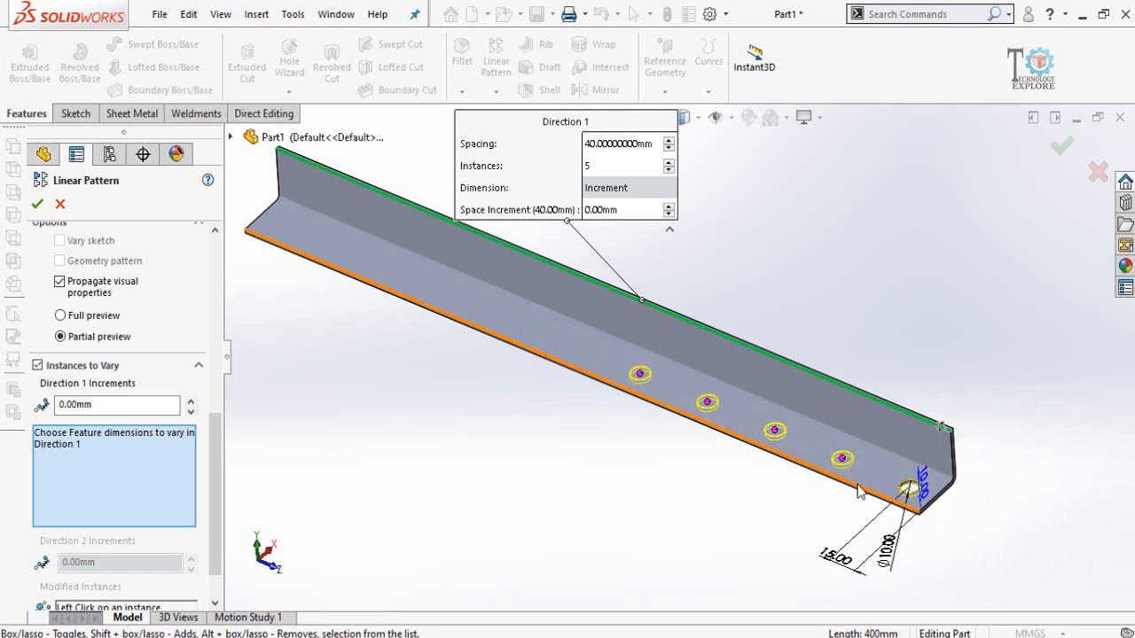
Modify the pattern instance farthest from the original hole, overriding its Direction 1 spacing with 350 mm.
scroll(643, 410, up, 2)
scroll(638, 331, down, 3)
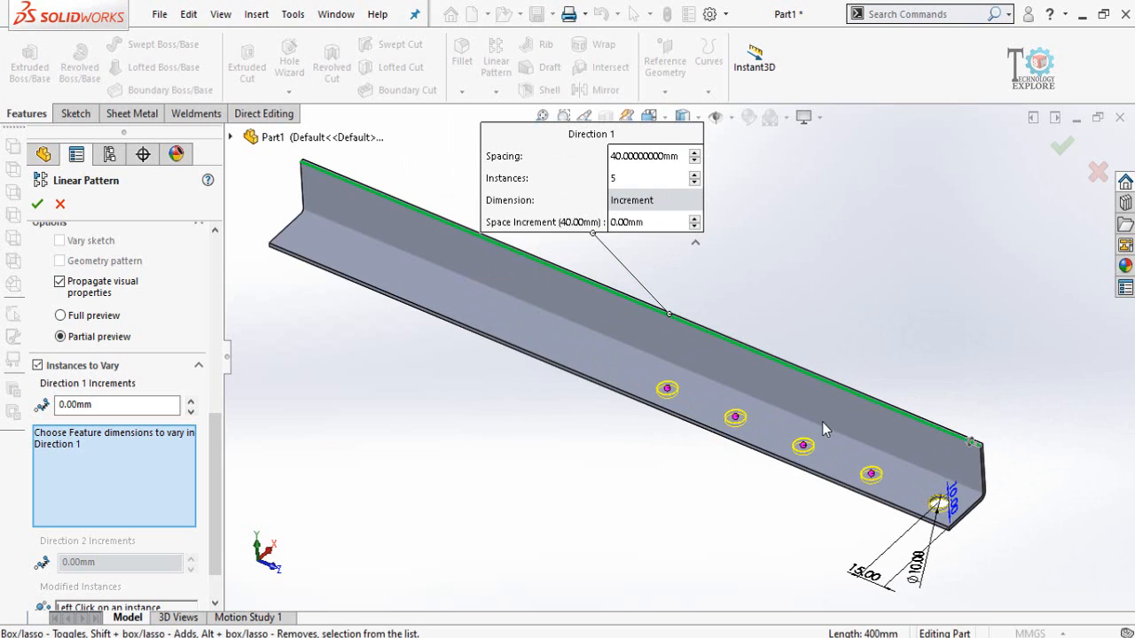
click(667, 391)
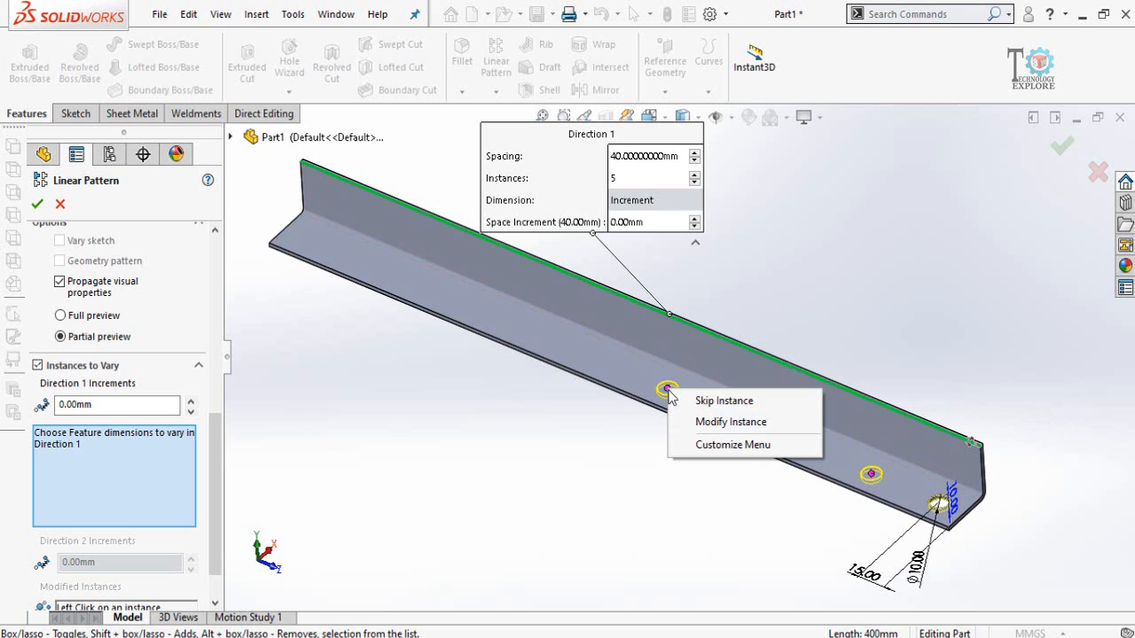
click(726, 422)
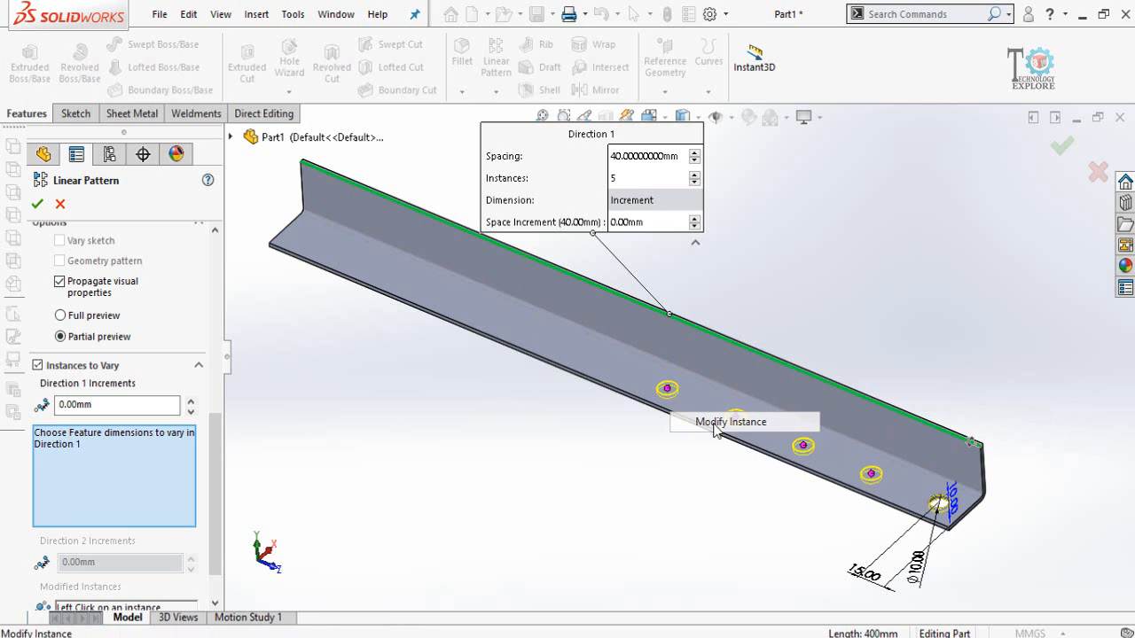
click(838, 485)
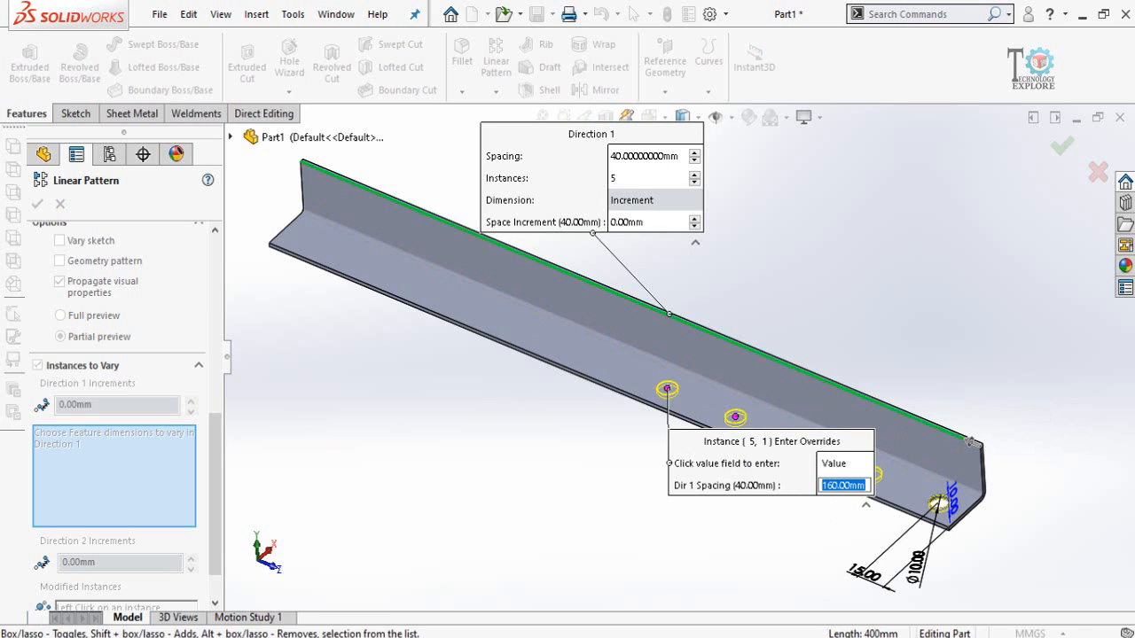
text(350)
key(Return)
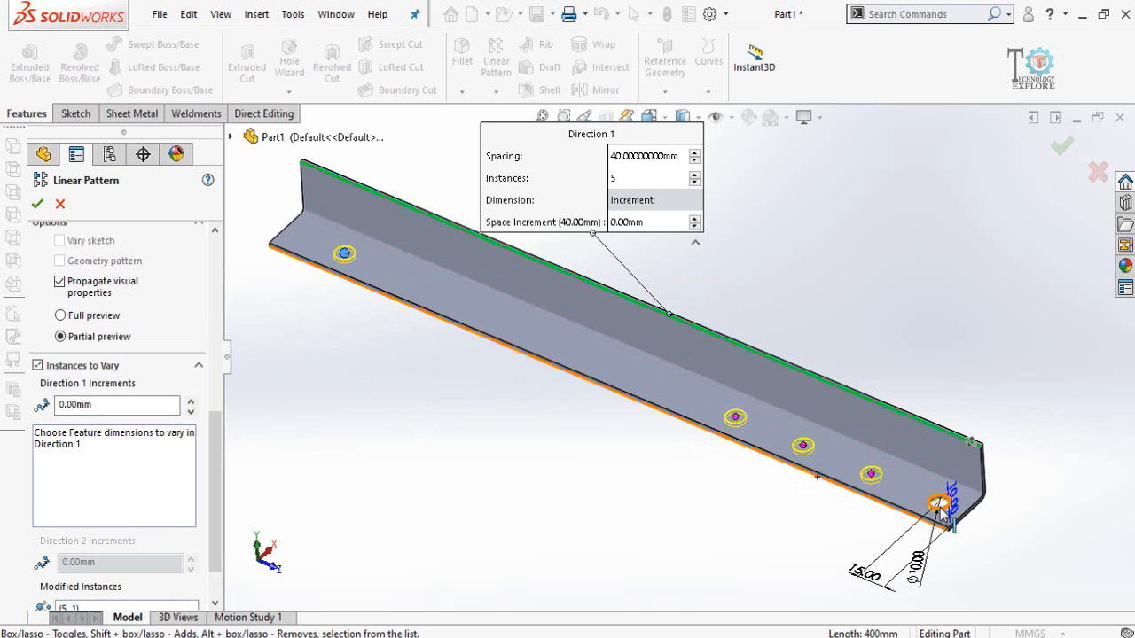
Modify the fourth pattern instance from the original hole, overriding its Direction 1 spacing with 280 mm.
right_click(735, 420)
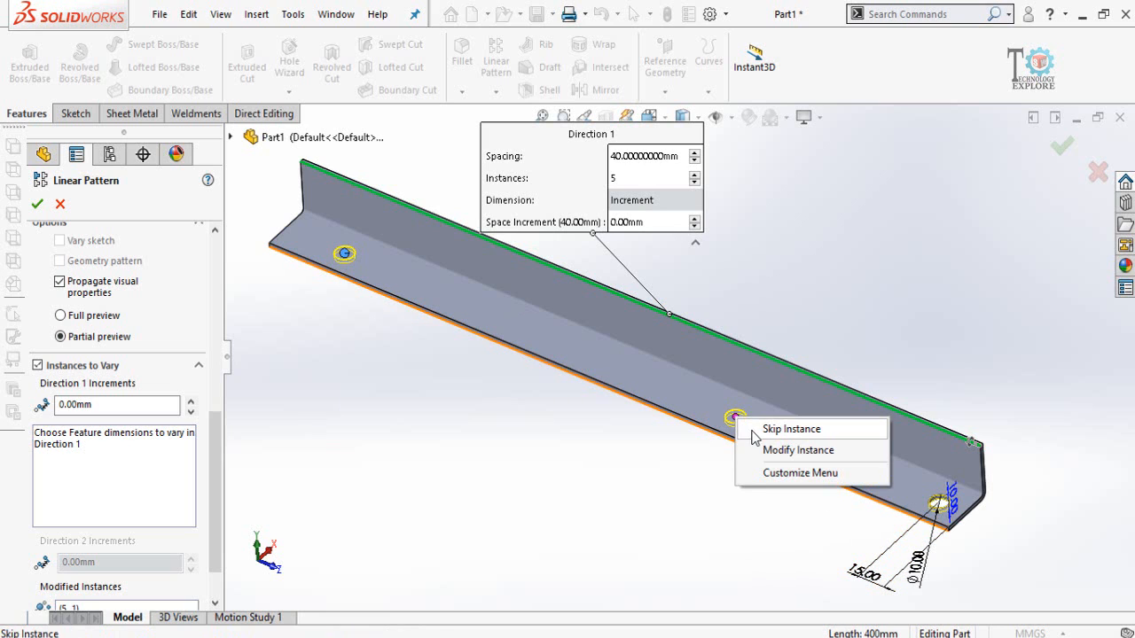
click(797, 451)
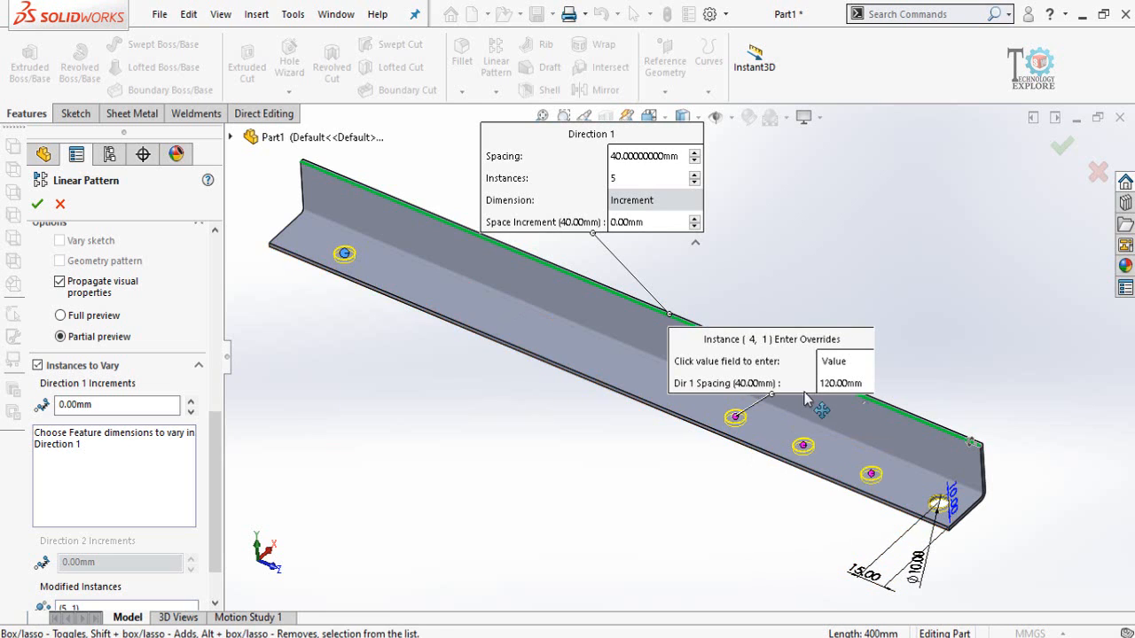
click(842, 384)
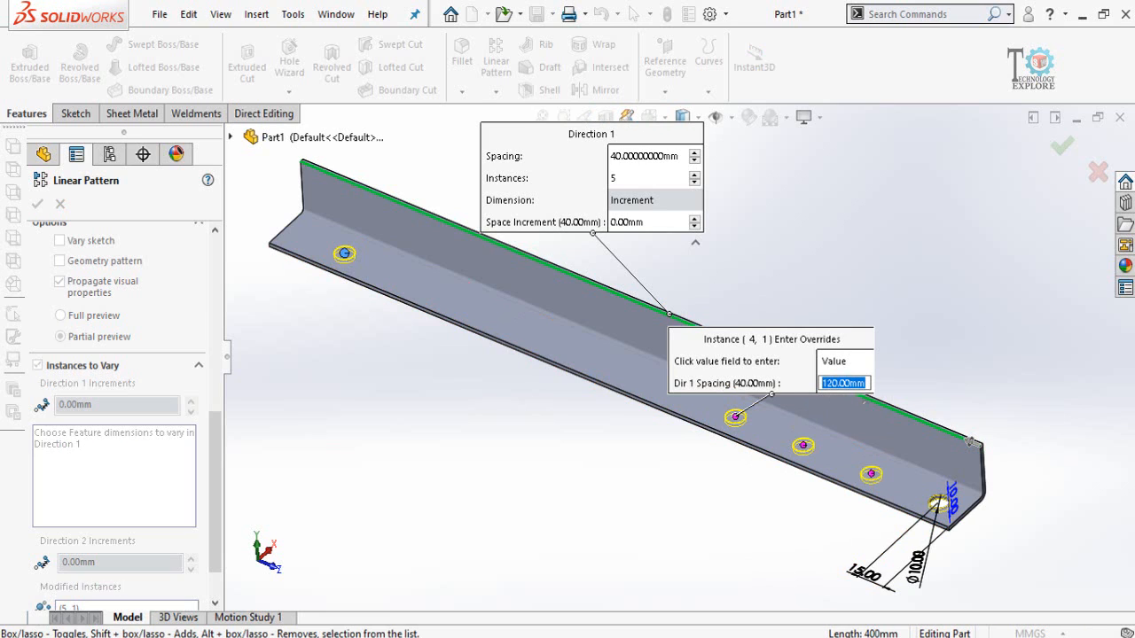
text(280)
key(Return)
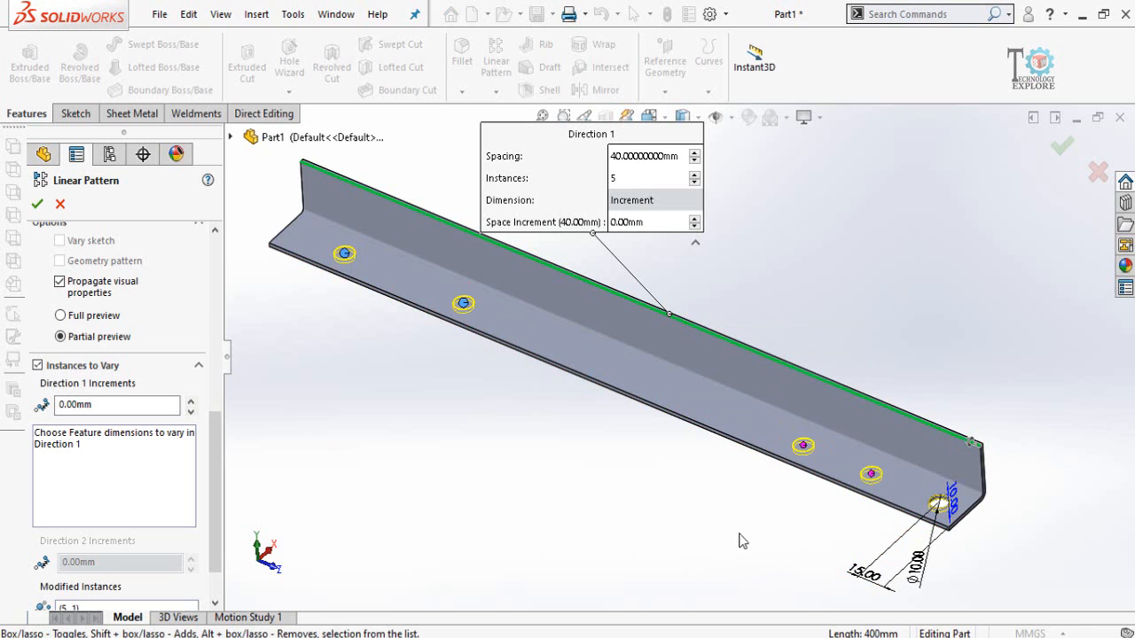
Modify the third pattern instance, the middle one of the row, overriding its Direction 1 spacing with 120 mm.
right_click(803, 447)
click(847, 481)
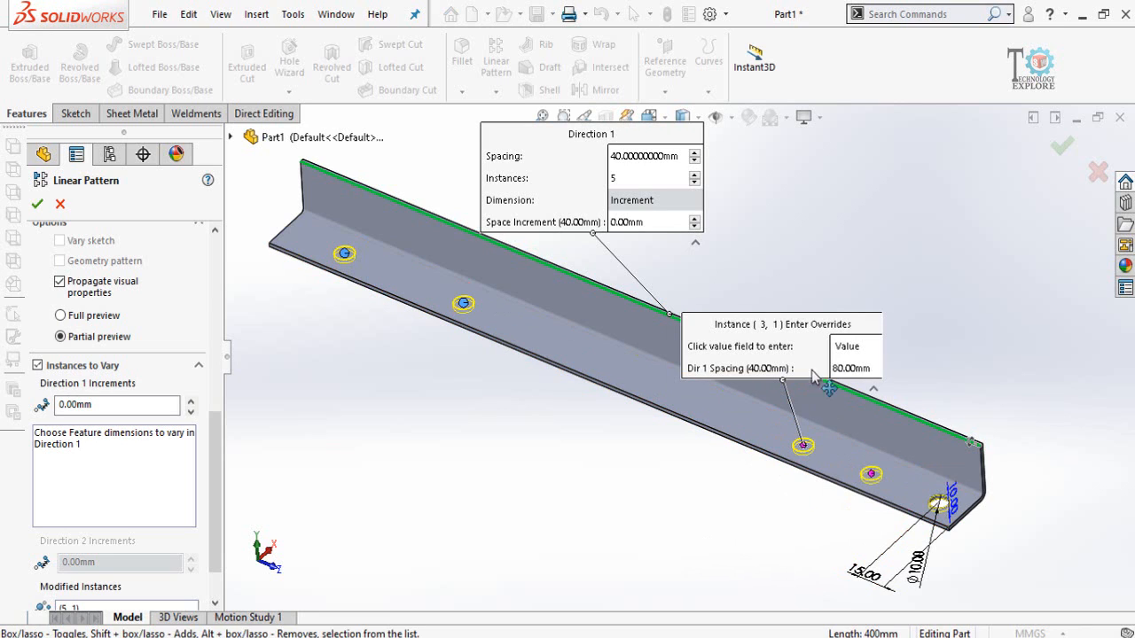
click(851, 369)
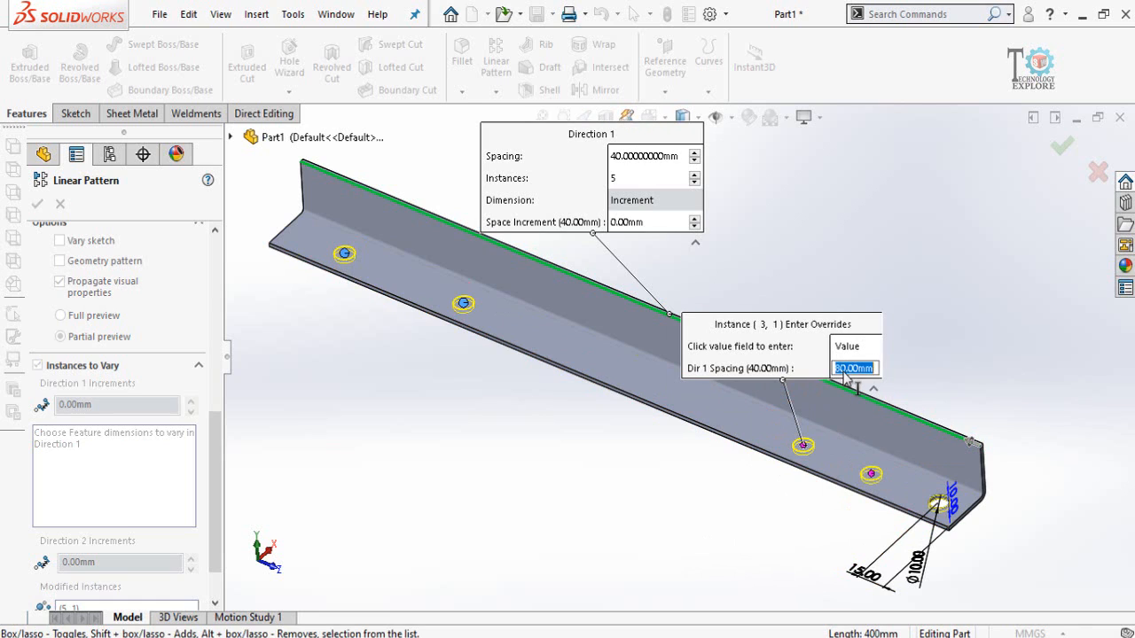
text(120)
key(Return)
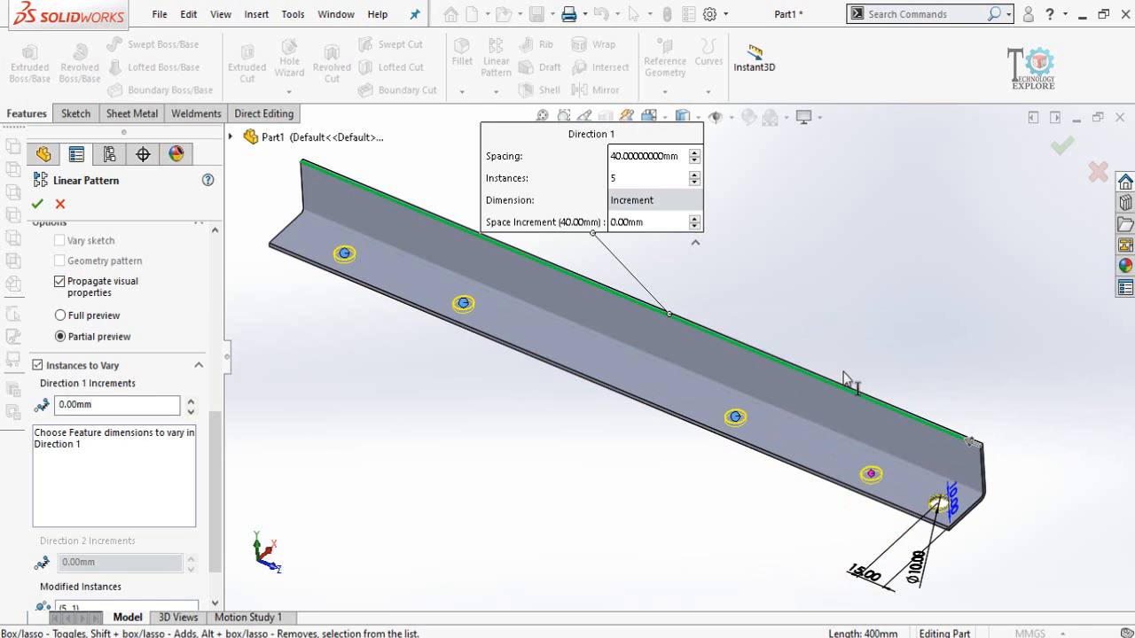
Override the Direction 1 spacing of the second pattern instance with 100 mm and complete the linear pattern.
right_click(871, 475)
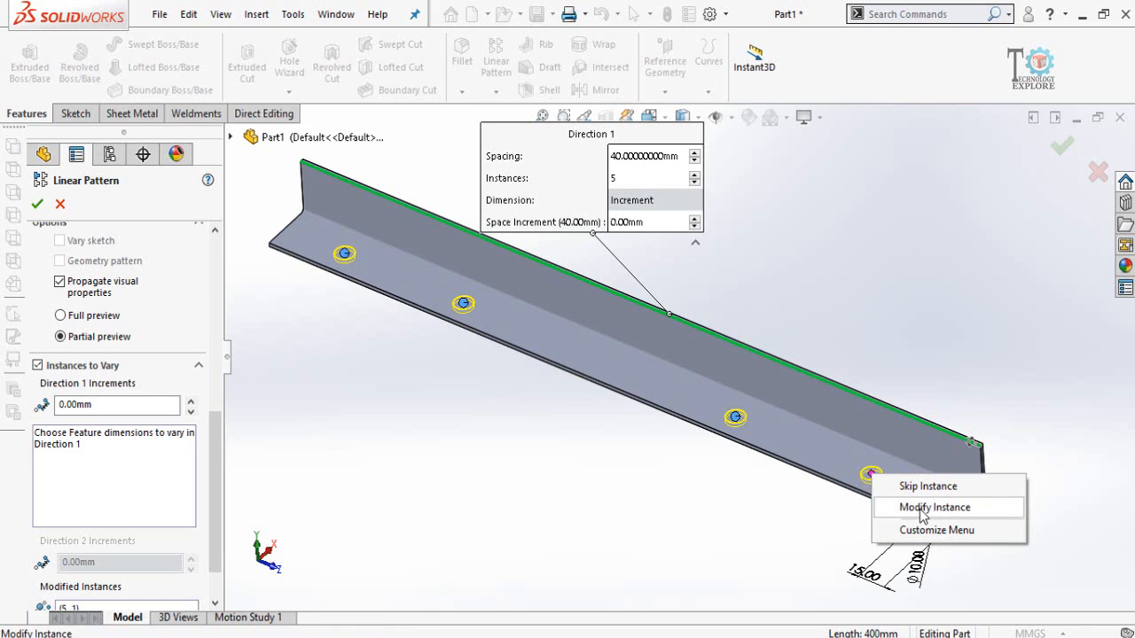
click(933, 507)
click(851, 368)
text(100)
key(Return)
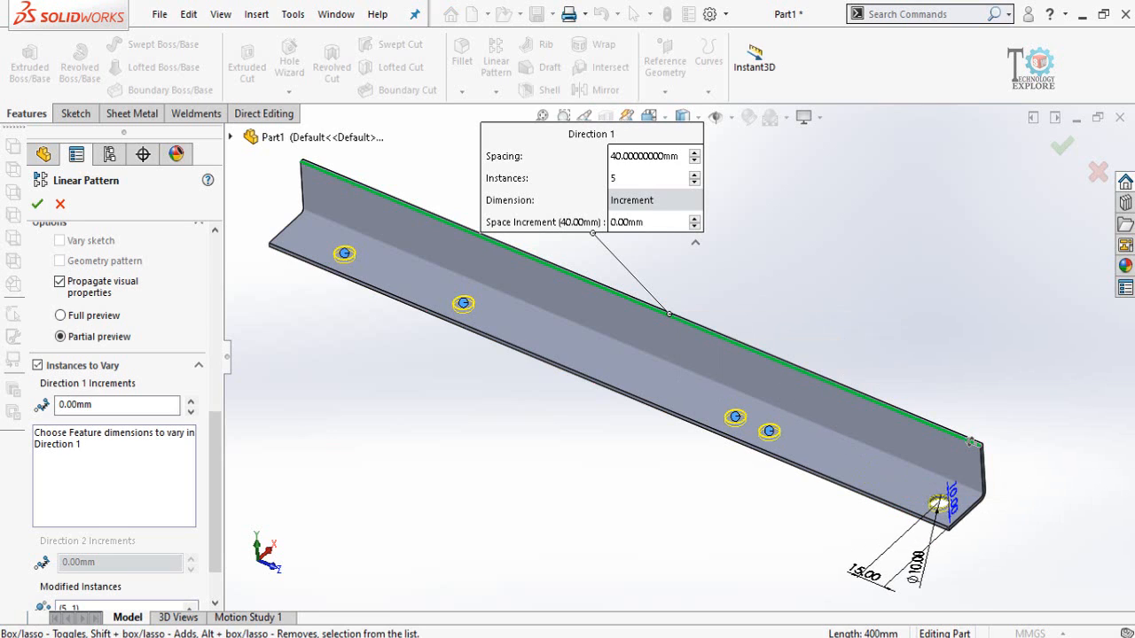
middle_drag(767, 472, 701, 458)
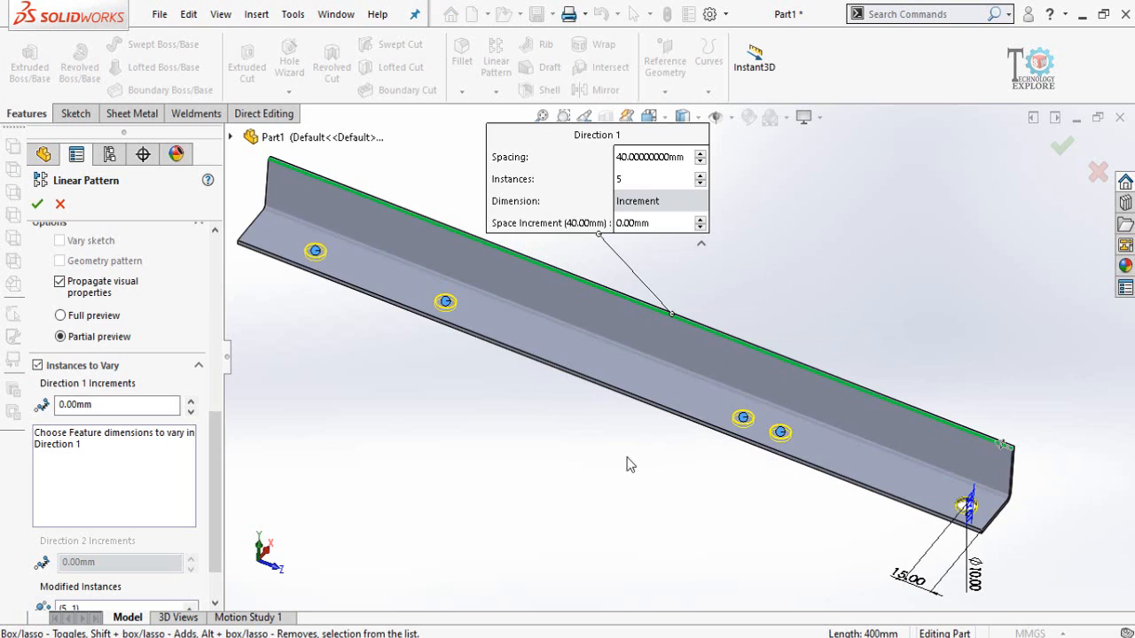
scroll(620, 456, up, 3)
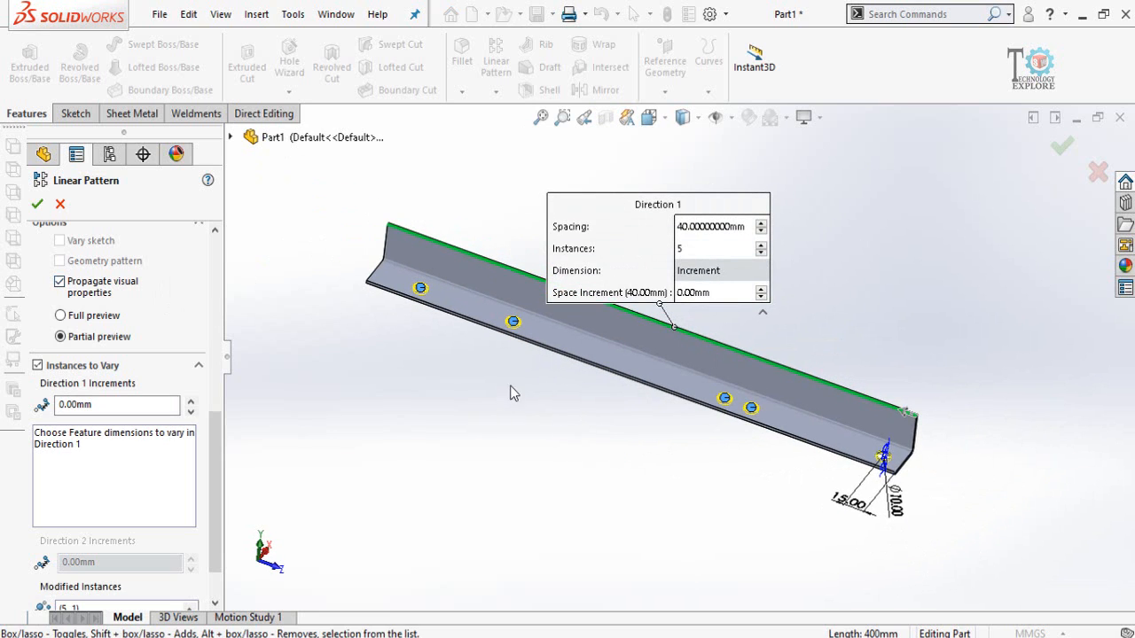
click(39, 205)
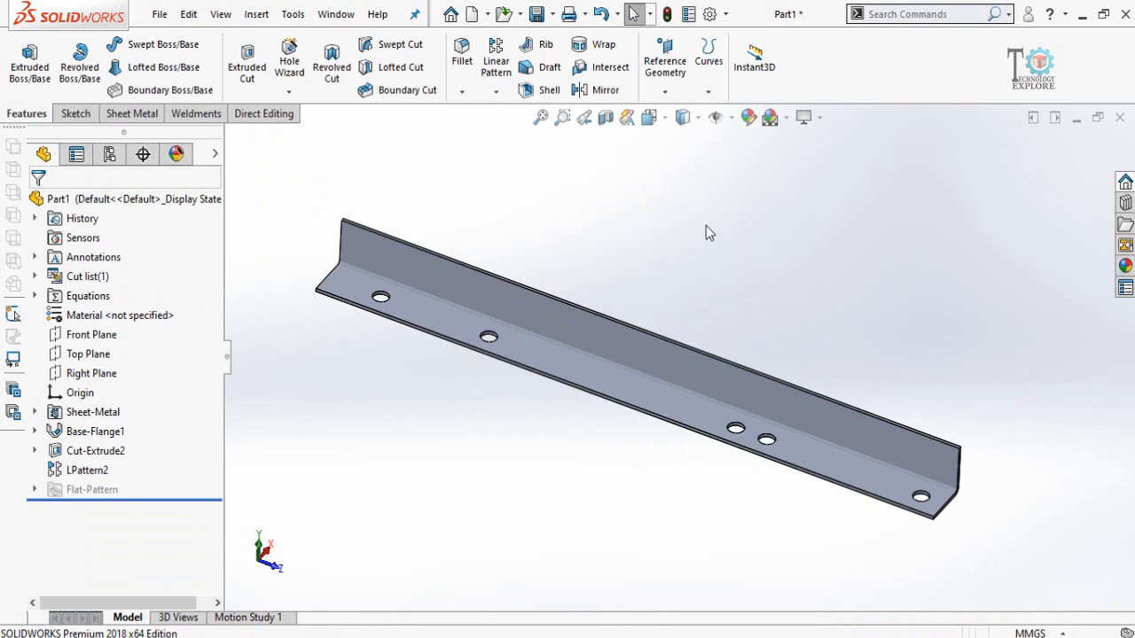